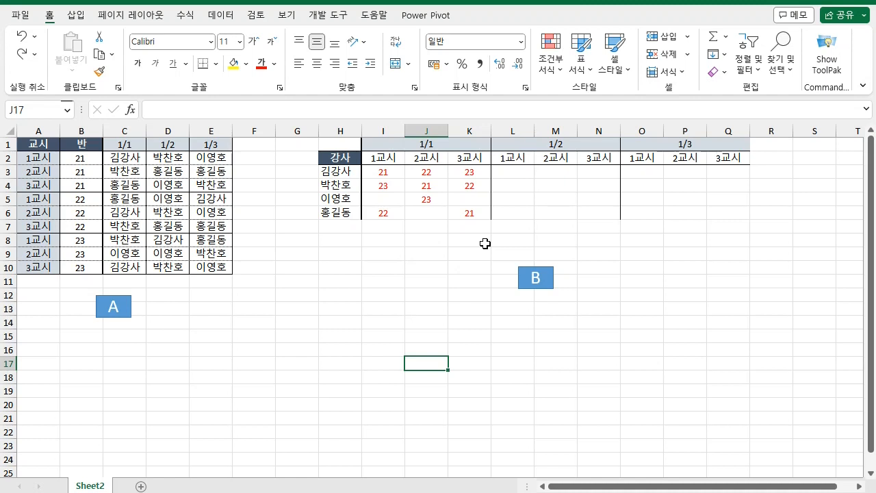
Delete the A and B label rectangles from the sheet.
{"action": "left_click", "coordinate": [687, 321]}
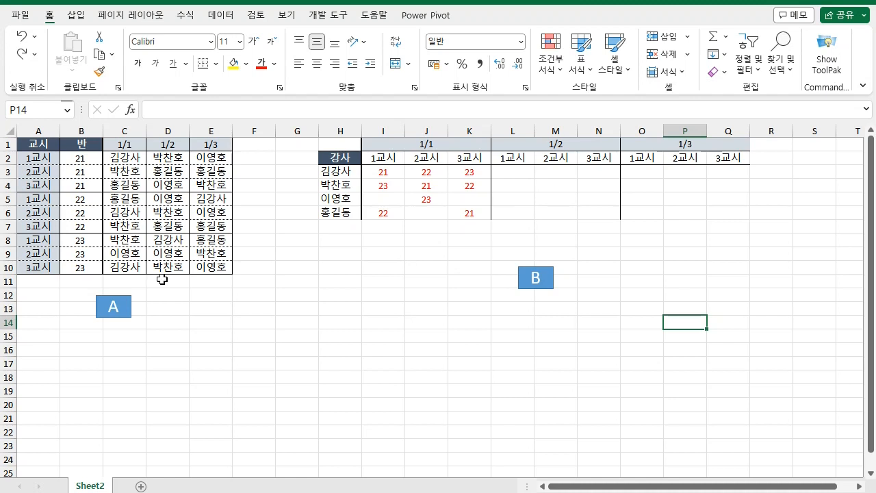
{"action": "left_click", "coordinate": [534, 278]}
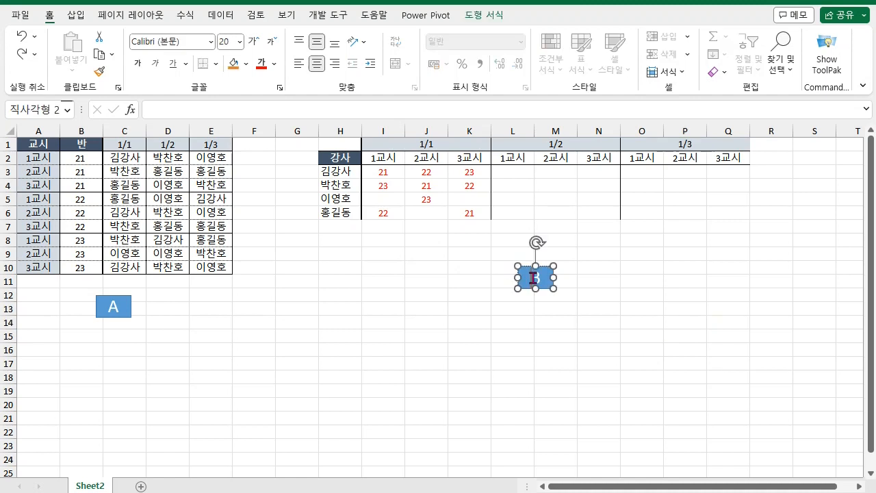
{"action": "left_click", "coordinate": [113, 306], "text": "shift"}
{"action": "key", "text": "Delete"}
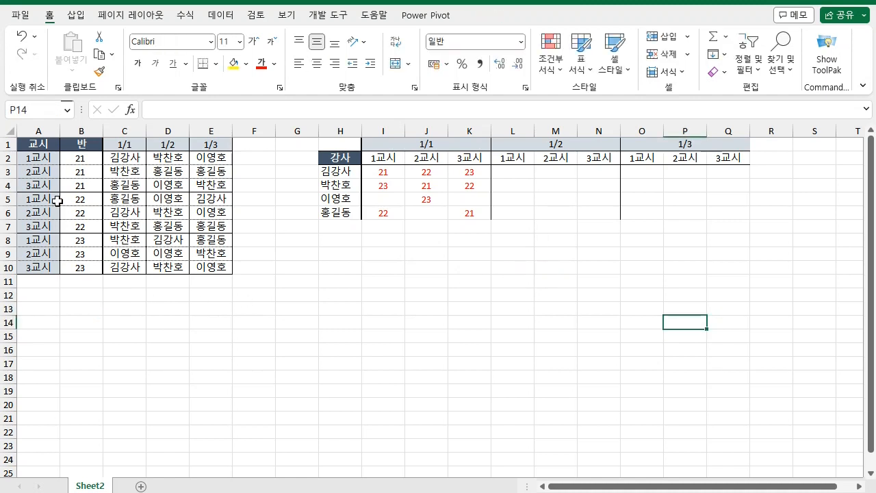
Move the class timetable in A1:E10 one row down and one column over so it starts at B2.
{"action": "left_click_drag", "start_coordinate": [39, 144], "coordinate": [206, 286]}
{"action": "left_click", "coordinate": [230, 335]}
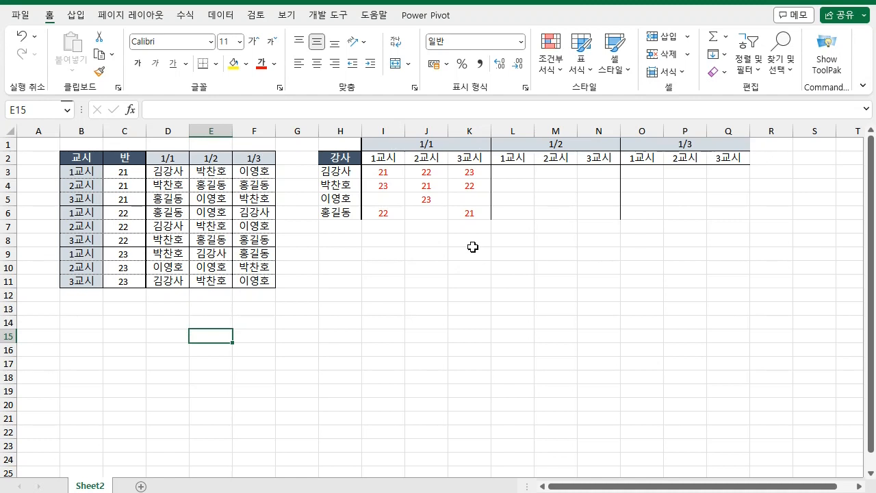
Enter =E3 in D12 below the timetable and fill the formula across to column F and down well past the data.
{"action": "left_click", "coordinate": [165, 299]}
{"action": "type", "text": "="}
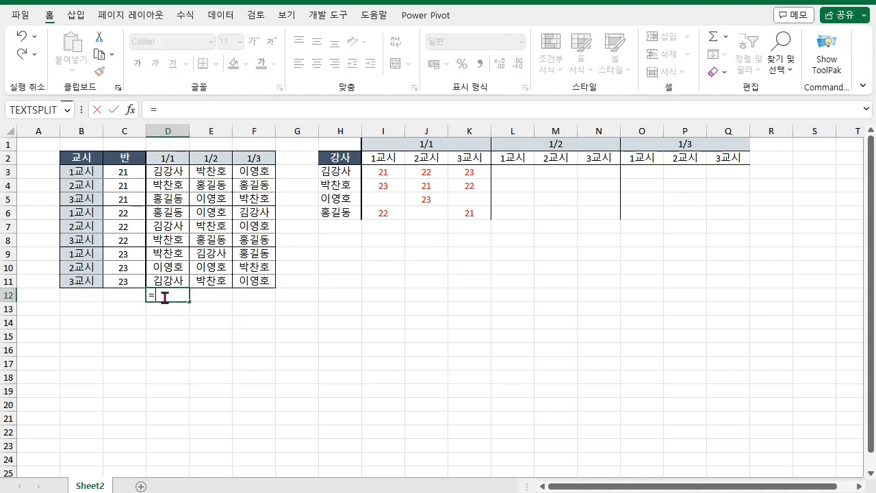
{"action": "left_click", "coordinate": [215, 173]}
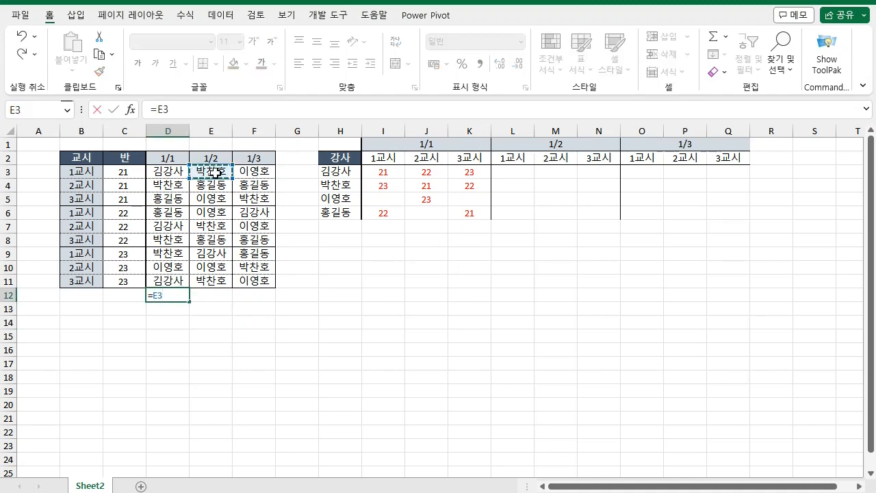
{"action": "key", "text": "ctrl+Return"}
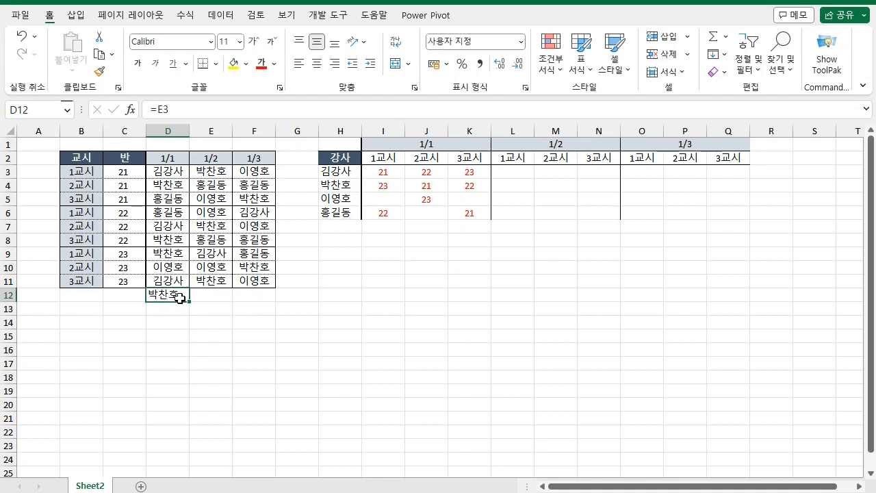
{"action": "left_click_drag", "start_coordinate": [187, 301], "coordinate": [281, 295]}
{"action": "scroll", "coordinate": [347, 262], "scroll_direction": "up", "scroll_amount": 20}
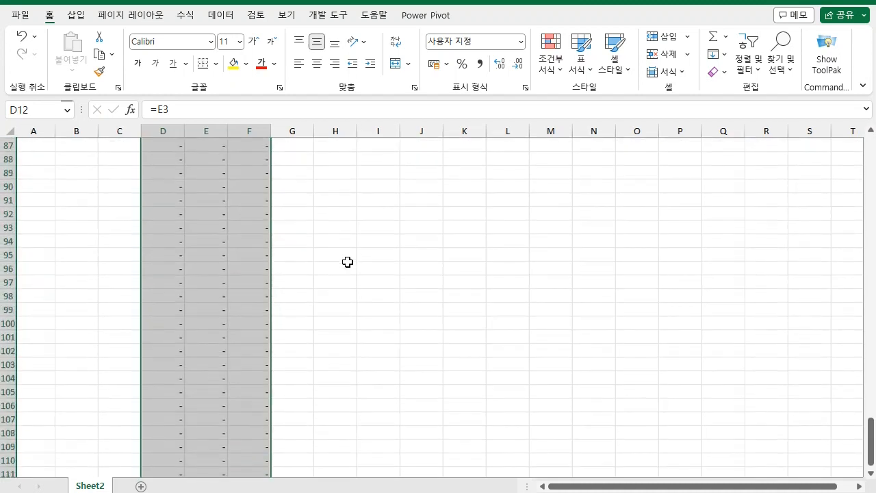
{"action": "scroll", "coordinate": [348, 262], "scroll_direction": "up", "scroll_amount": 8}
{"action": "scroll", "coordinate": [346, 261], "scroll_direction": "down", "scroll_amount": 4}
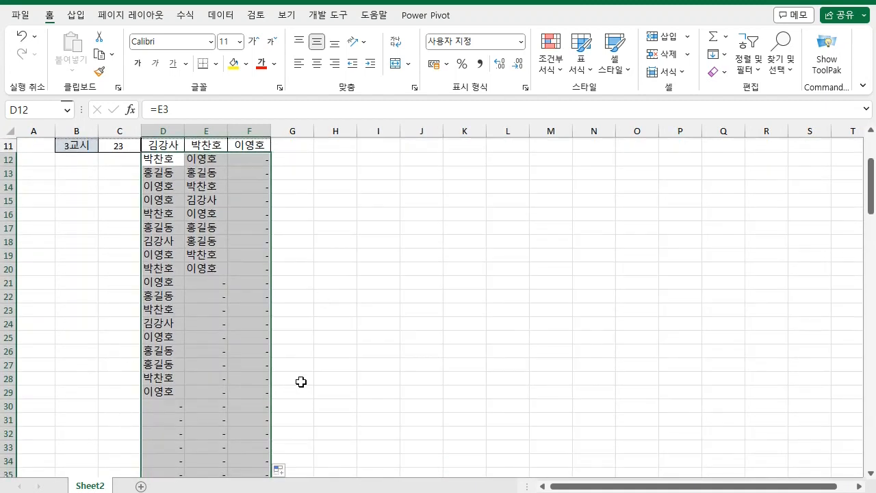
{"action": "scroll", "coordinate": [323, 364], "scroll_direction": "up", "scroll_amount": 3}
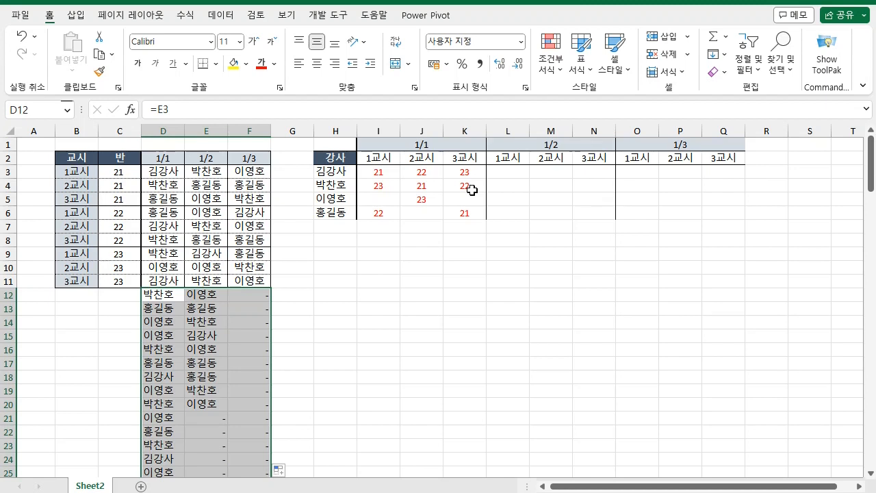
Delete the surplus filled rows from row 30 downward.
{"action": "scroll", "coordinate": [360, 295], "scroll_direction": "down", "scroll_amount": 5}
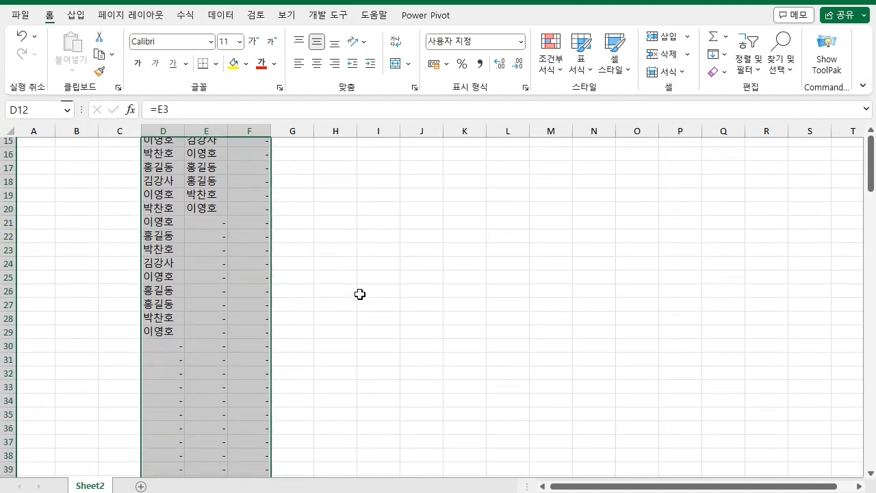
{"action": "left_click_drag", "start_coordinate": [8, 347], "coordinate": [7, 442]}
{"action": "scroll", "coordinate": [188, 393], "scroll_direction": "up", "scroll_amount": 5}
{"action": "scroll", "coordinate": [188, 393], "scroll_direction": "down", "scroll_amount": 1}
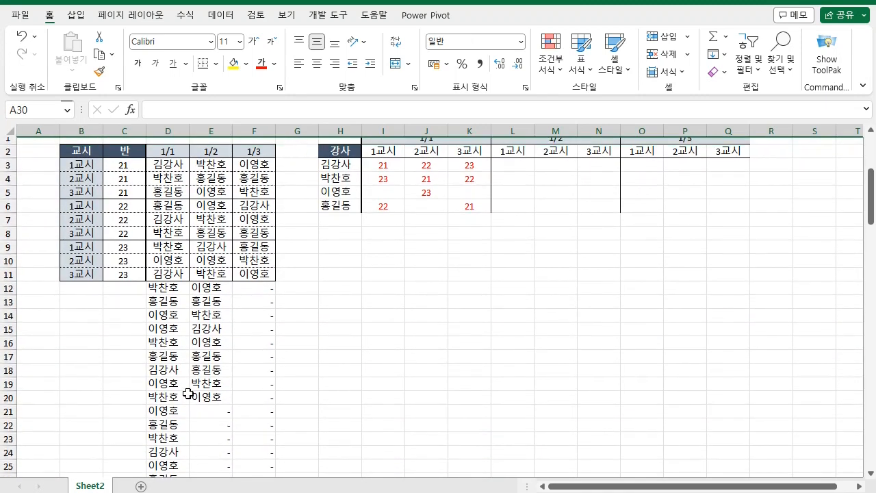
Repeat the period and class values of B3:C11 down to row 29 as copied cells rather than a series.
{"action": "left_click_drag", "start_coordinate": [78, 166], "coordinate": [140, 277]}
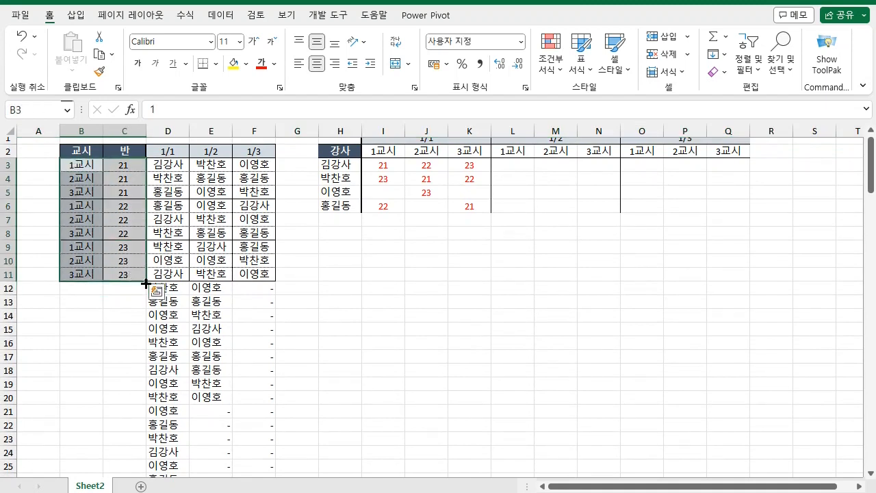
{"action": "double_click", "coordinate": [146, 282]}
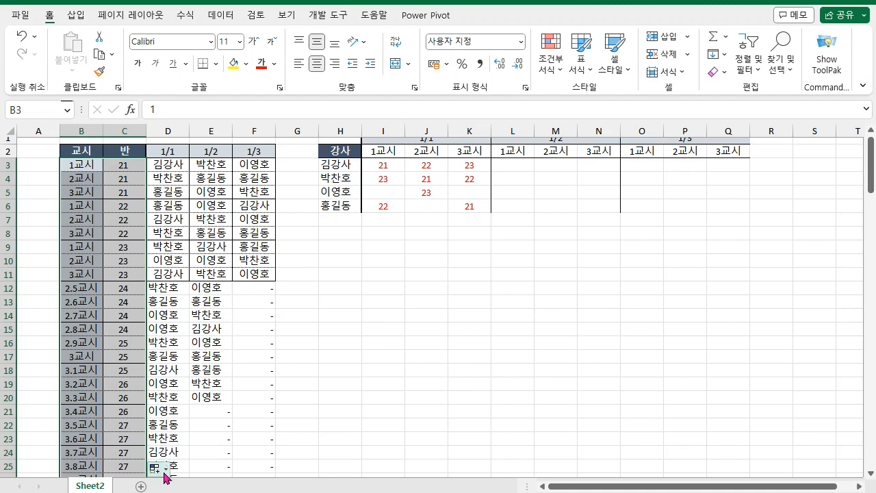
{"action": "left_click", "coordinate": [164, 471]}
{"action": "left_click", "coordinate": [180, 404]}
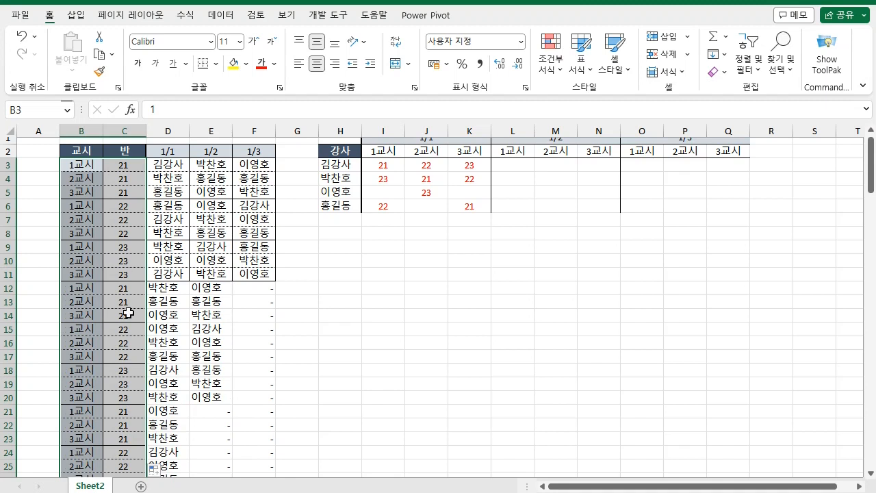
{"action": "scroll", "coordinate": [141, 471], "scroll_direction": "down", "scroll_amount": 1}
{"action": "scroll", "coordinate": [141, 471], "scroll_direction": "up", "scroll_amount": 1}
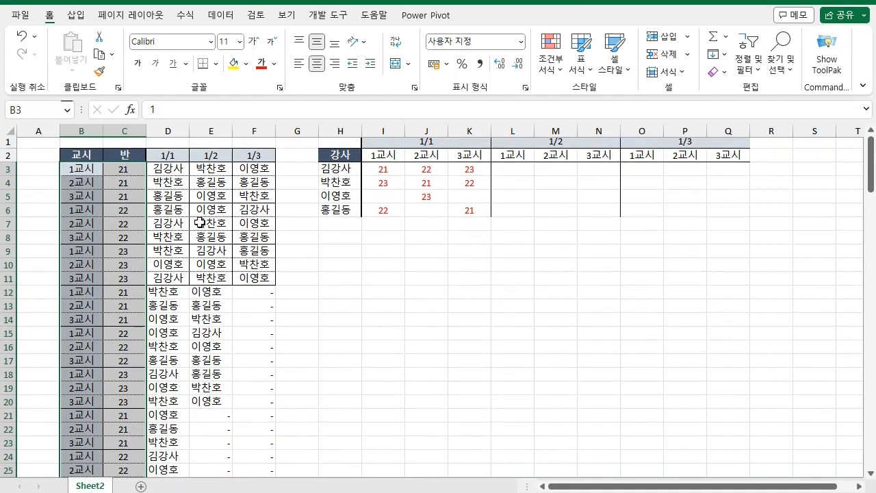
Try entering the date 1/1 in A3 and filling it down to A11, and undo the fill.
{"action": "left_click", "coordinate": [44, 172]}
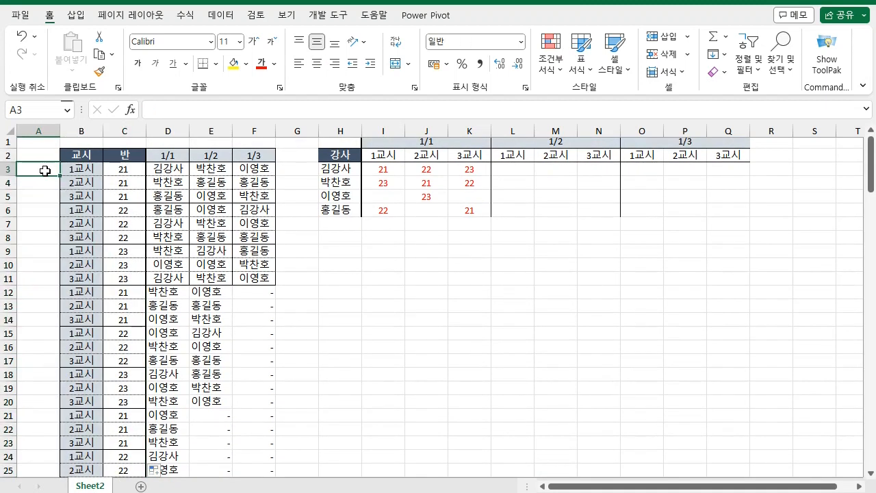
{"action": "type", "text": "1/"}
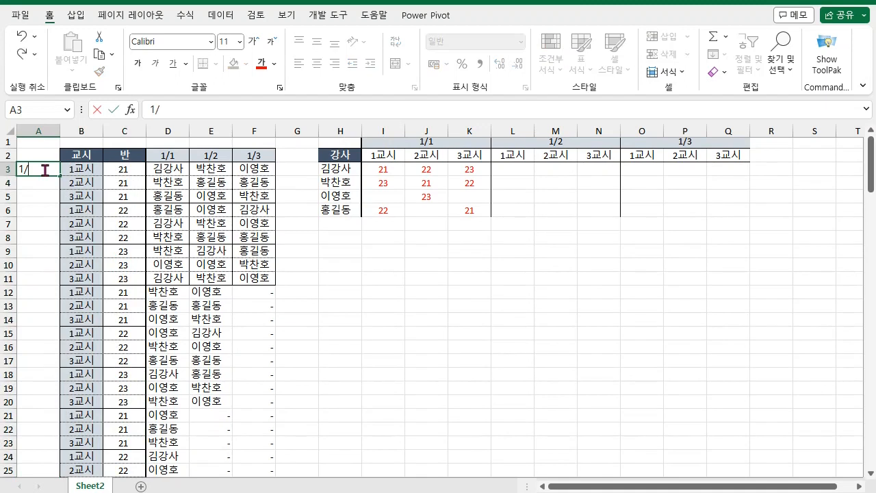
{"action": "key", "text": "Return"}
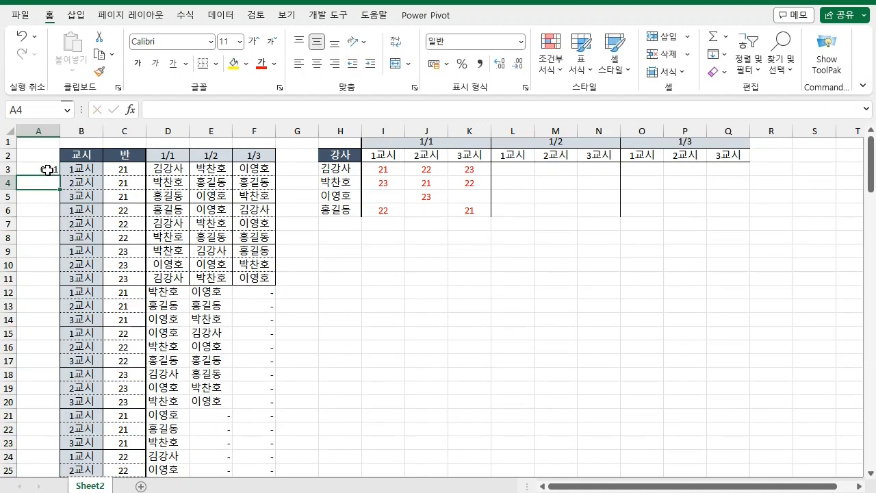
{"action": "left_click", "coordinate": [46, 169]}
{"action": "left_click_drag", "start_coordinate": [60, 176], "coordinate": [57, 288]}
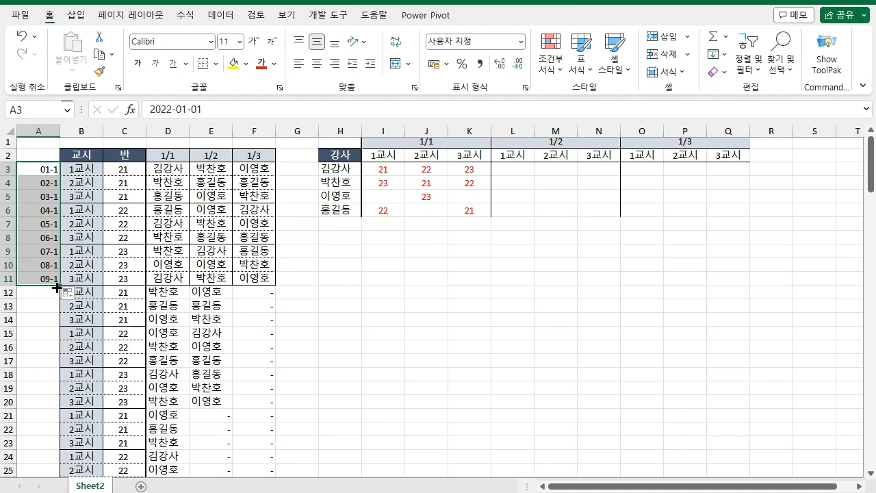
{"action": "key", "text": "ctrl+z"}
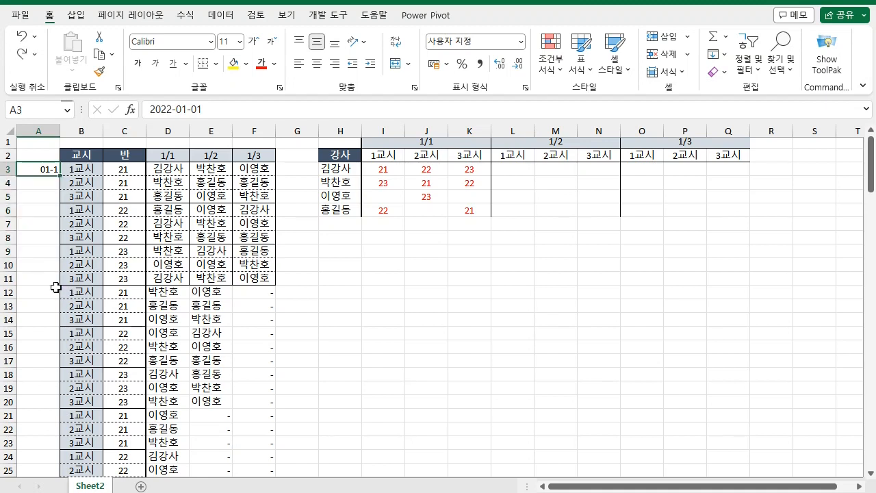
Copy the 1/1 date header from D2 into A3 and fill it down to A11 as identical copies.
{"action": "left_click", "coordinate": [175, 156]}
{"action": "key", "text": "ctrl+c"}
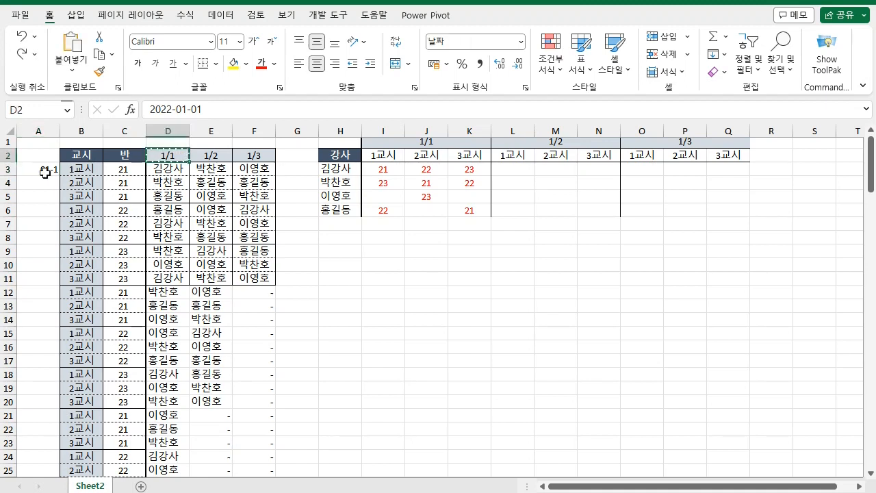
{"action": "left_click", "coordinate": [44, 171]}
{"action": "key", "text": "ctrl+v"}
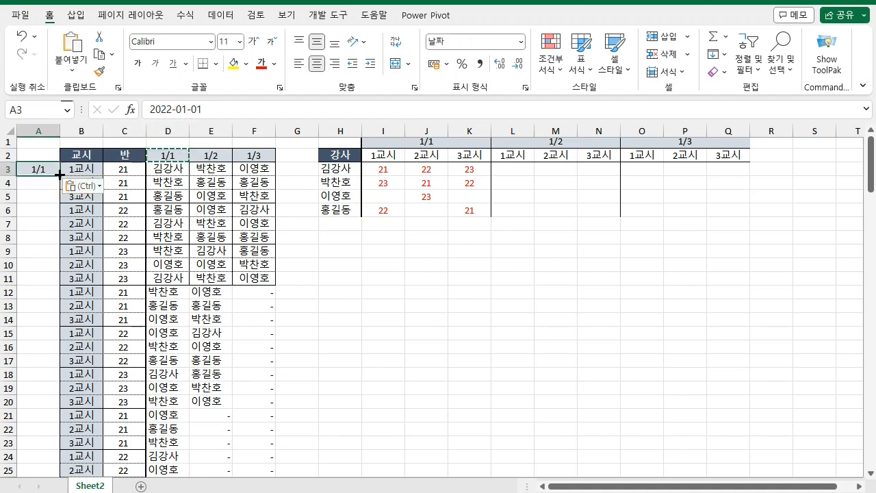
{"action": "left_click_drag", "start_coordinate": [60, 176], "coordinate": [61, 290]}
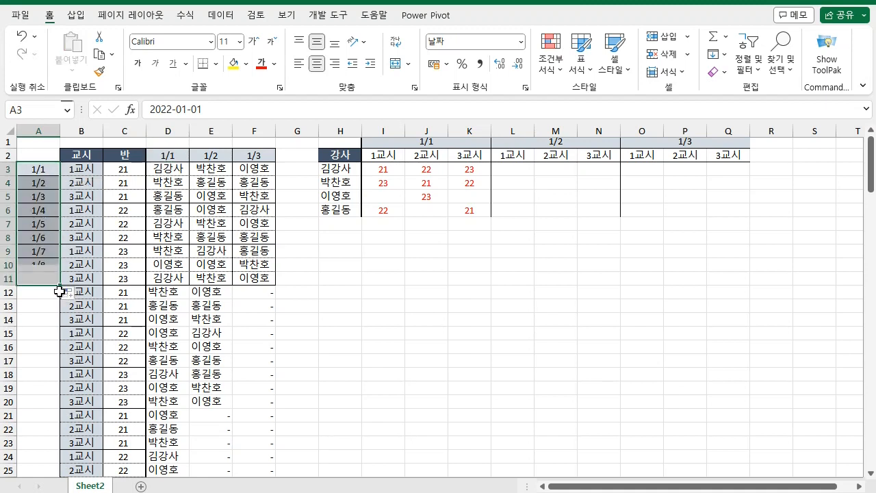
{"action": "left_click", "coordinate": [74, 295]}
{"action": "left_click", "coordinate": [91, 312]}
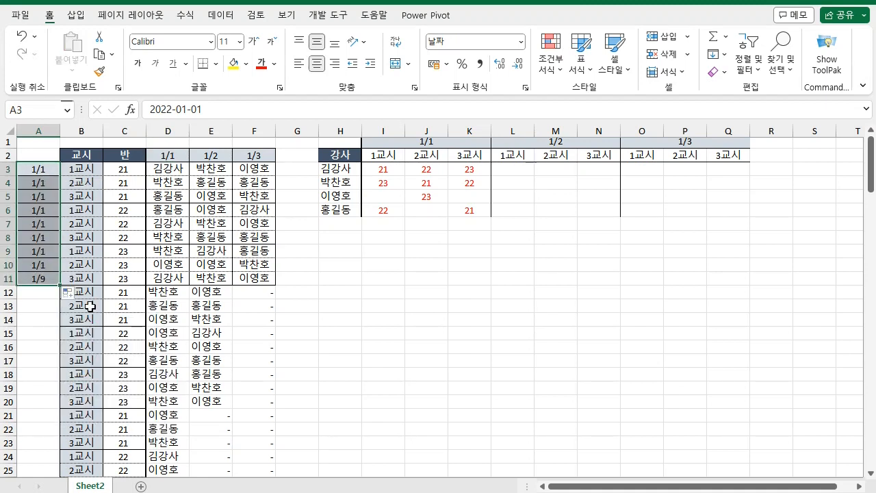
Enter =A3+1 in A12 and fill the formula down to A29.
{"action": "left_click", "coordinate": [52, 298]}
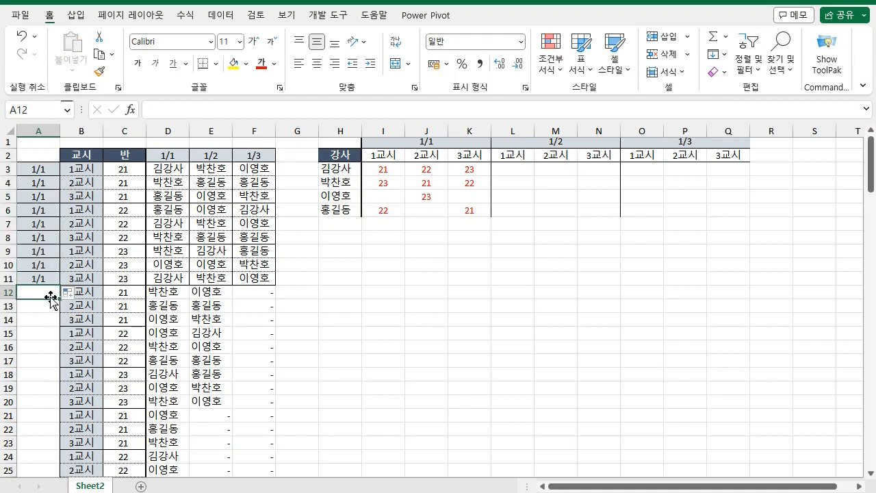
{"action": "type", "text": "="}
{"action": "left_click", "coordinate": [44, 170]}
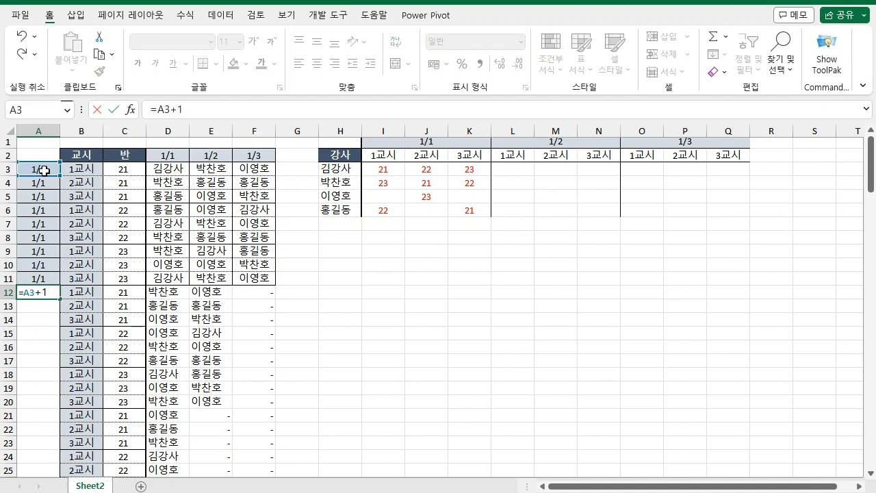
{"action": "type", "text": "+1"}
{"action": "key", "text": "Return"}
{"action": "left_click", "coordinate": [49, 294]}
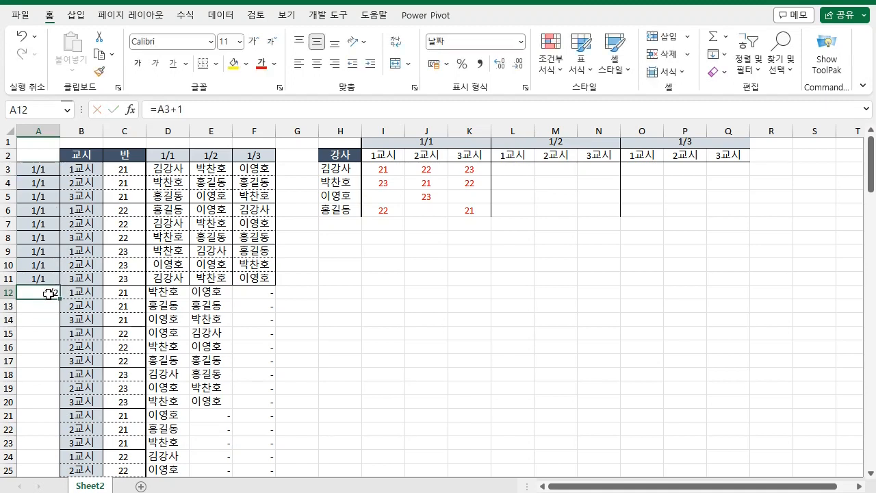
{"action": "left_click_drag", "start_coordinate": [60, 301], "coordinate": [55, 400]}
{"action": "scroll", "coordinate": [55, 400], "scroll_direction": "down", "scroll_amount": 2}
{"action": "scroll", "coordinate": [55, 400], "scroll_direction": "up", "scroll_amount": 3}
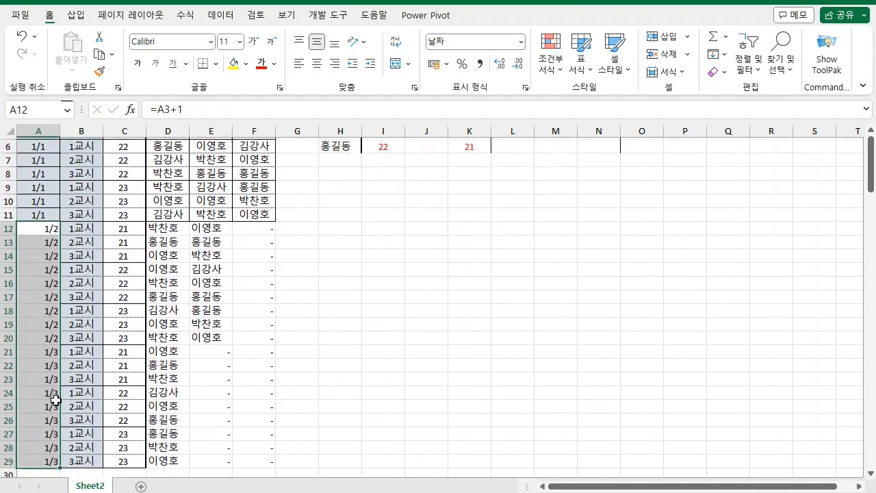
{"action": "scroll", "coordinate": [55, 400], "scroll_direction": "up", "scroll_amount": 1}
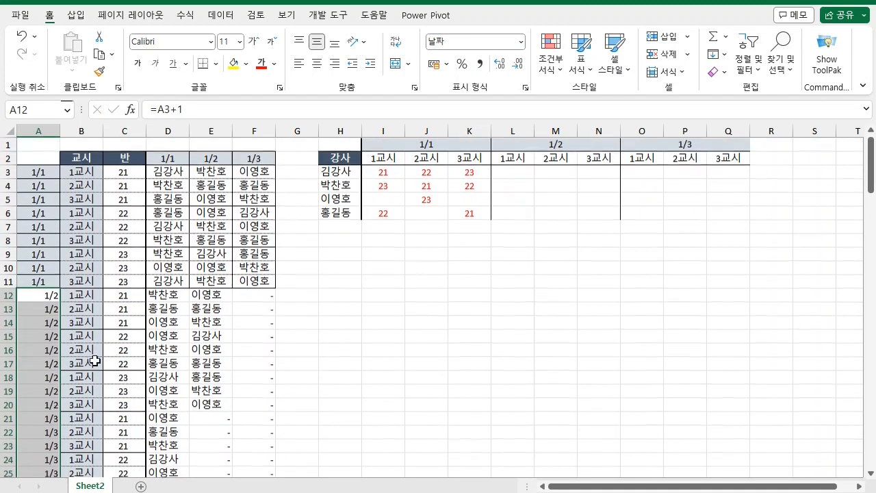
Move the three date headers from D2:F2 up to D1:F1.
{"action": "left_click_drag", "start_coordinate": [173, 160], "coordinate": [251, 158]}
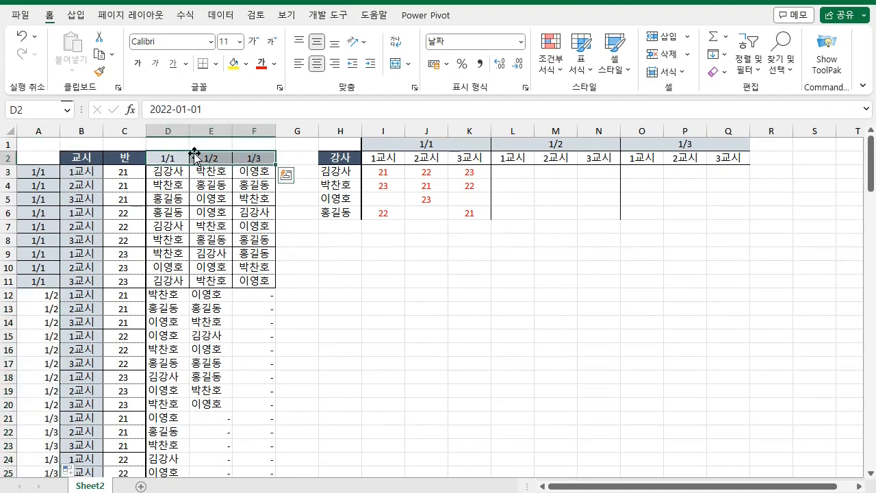
{"action": "left_click_drag", "start_coordinate": [195, 151], "coordinate": [196, 145]}
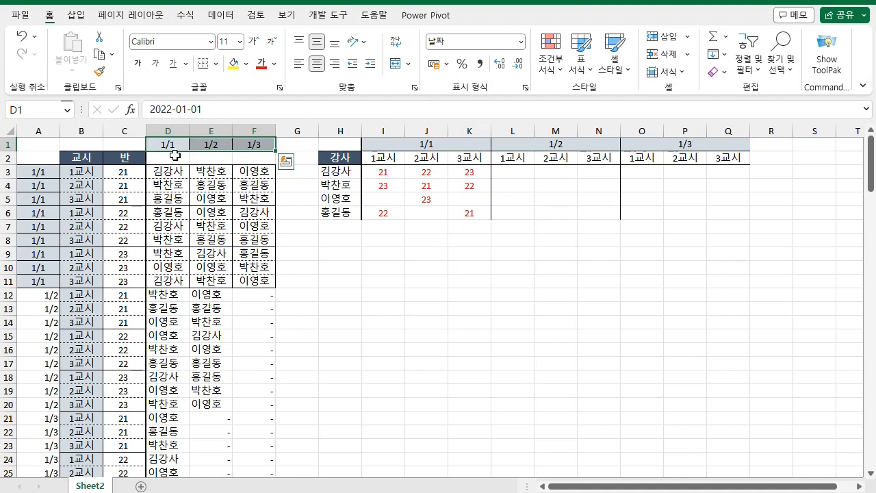
Enter the column headers 강사 in D2 and date in A2.
{"action": "left_click", "coordinate": [174, 157]}
{"action": "type", "text": "강ㅅ"}
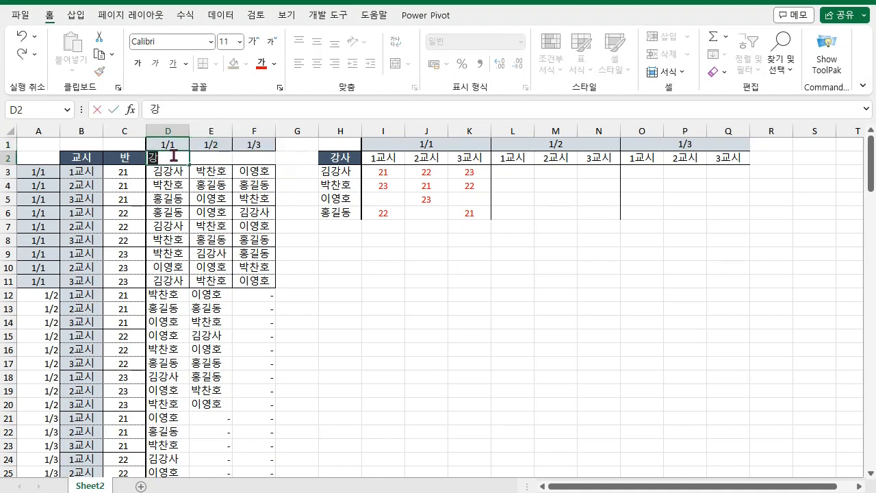
{"action": "left_click", "coordinate": [48, 156]}
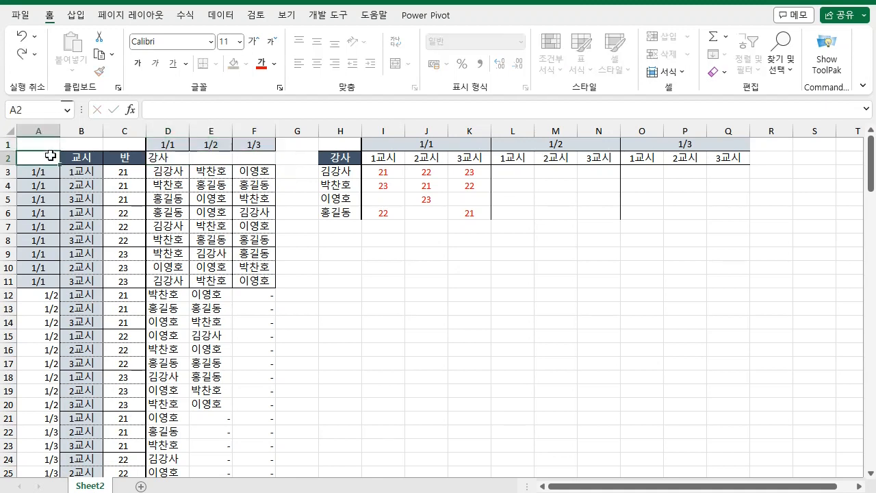
{"action": "type", "text": "ㅇㅁte"}
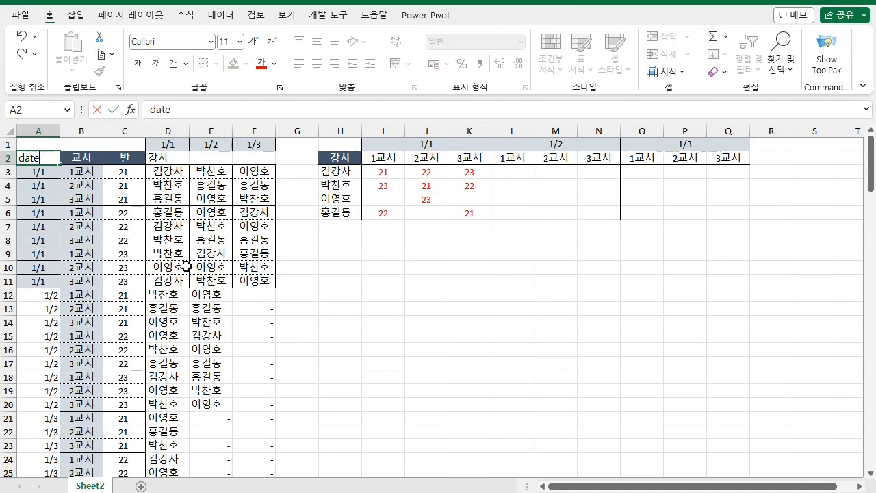
Fill the flat list A2:D29, from the date header to the last row, with light green.
{"action": "left_click", "coordinate": [82, 240]}
{"action": "scroll", "coordinate": [50, 162], "scroll_direction": "up", "scroll_amount": 1}
{"action": "left_click_drag", "start_coordinate": [44, 159], "coordinate": [179, 446]}
{"action": "left_click", "coordinate": [245, 63]}
{"action": "left_click", "coordinate": [336, 121]}
{"action": "scroll", "coordinate": [344, 319], "scroll_direction": "up", "scroll_amount": 3}
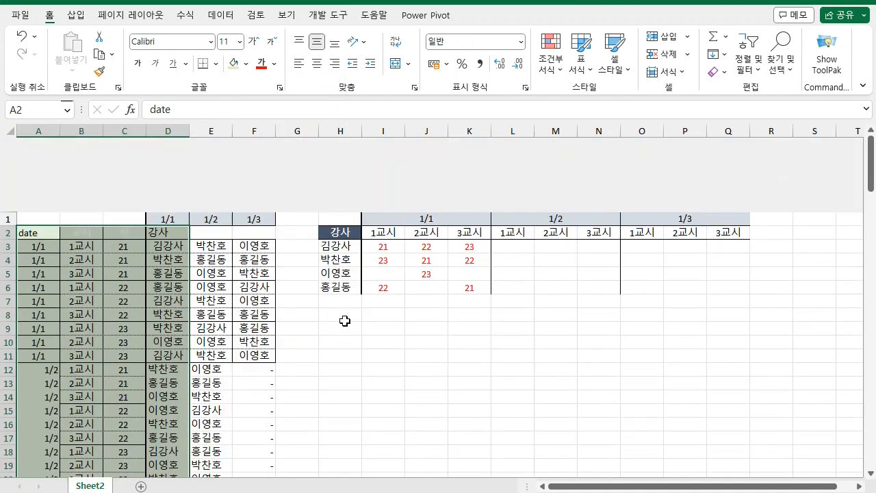
Center column A and then remove the centering so the whole column has default horizontal alignment.
{"action": "left_click", "coordinate": [46, 131]}
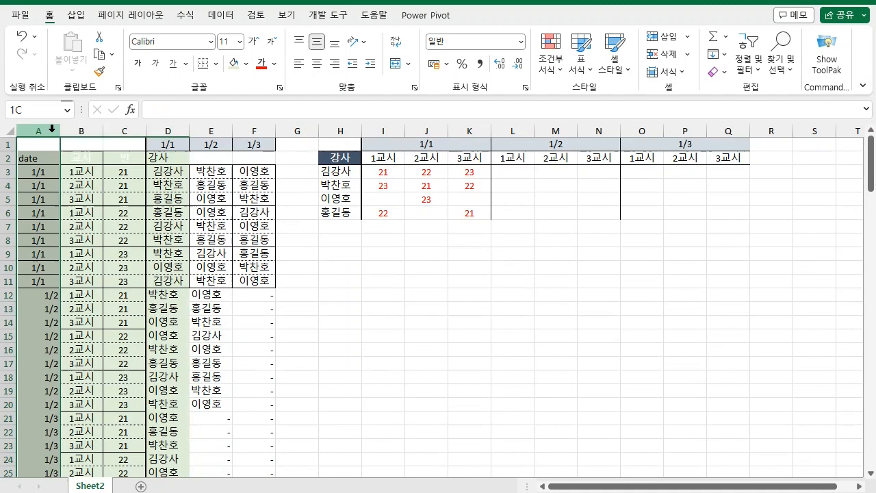
{"action": "left_click", "coordinate": [317, 62]}
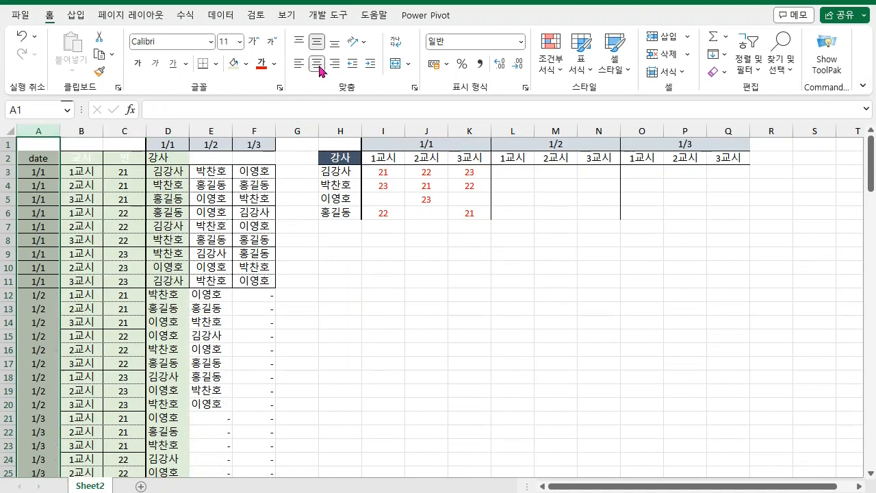
{"action": "left_click", "coordinate": [318, 62]}
Set the font color of the list's header cells A2:D2 to black.
{"action": "left_click_drag", "start_coordinate": [49, 158], "coordinate": [158, 162]}
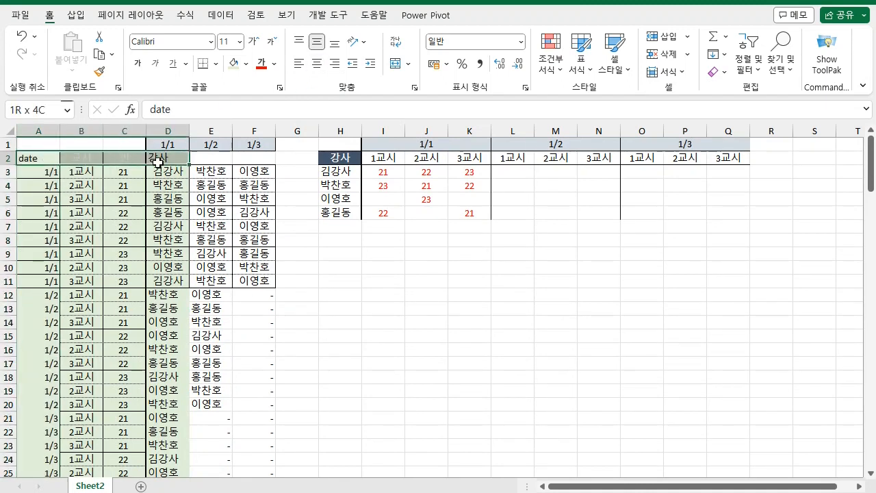
{"action": "left_click", "coordinate": [273, 64]}
{"action": "left_click", "coordinate": [277, 84]}
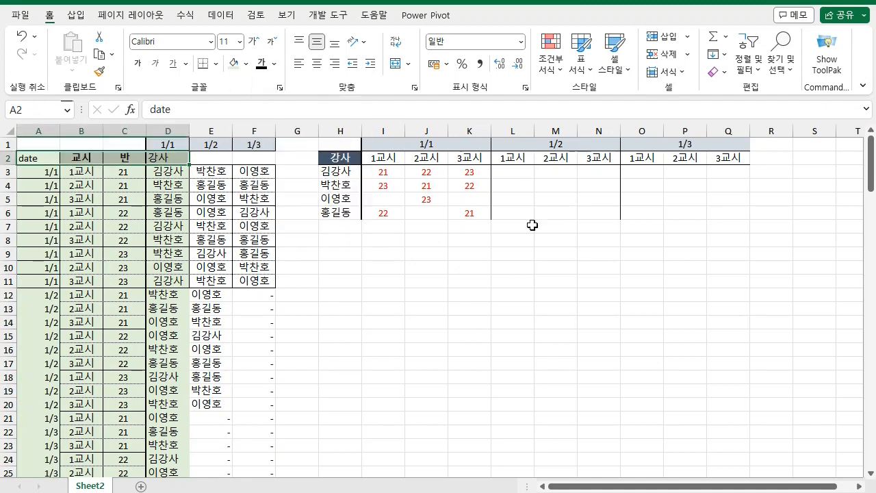
Create a pivot table from the flat list A2:D29, placed on the existing worksheet at cell H10.
{"action": "left_click", "coordinate": [43, 159]}
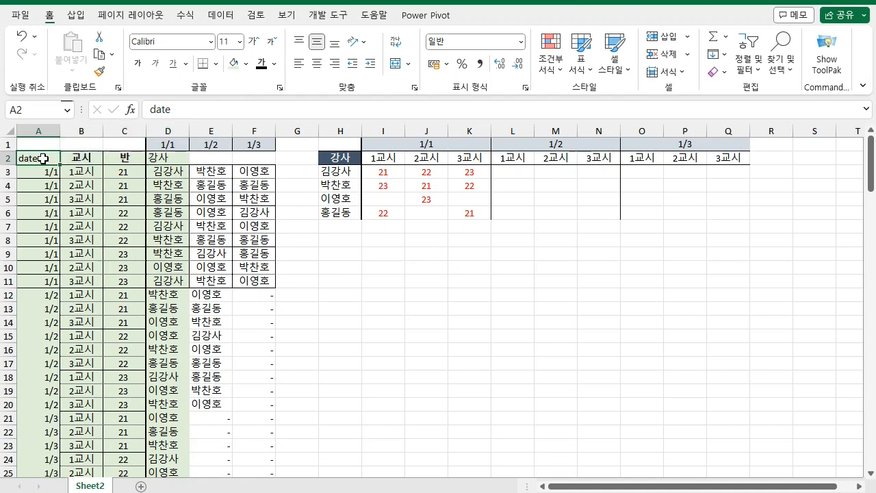
{"action": "key", "text": "shift+Right"}
{"action": "key", "text": "shift+Right"}
{"action": "key", "text": "shift+Right"}
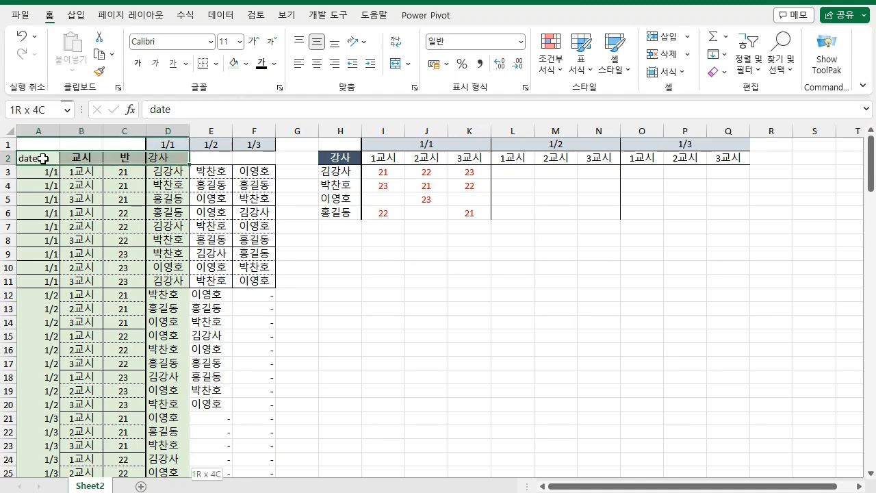
{"action": "key", "text": "ctrl+shift+Down"}
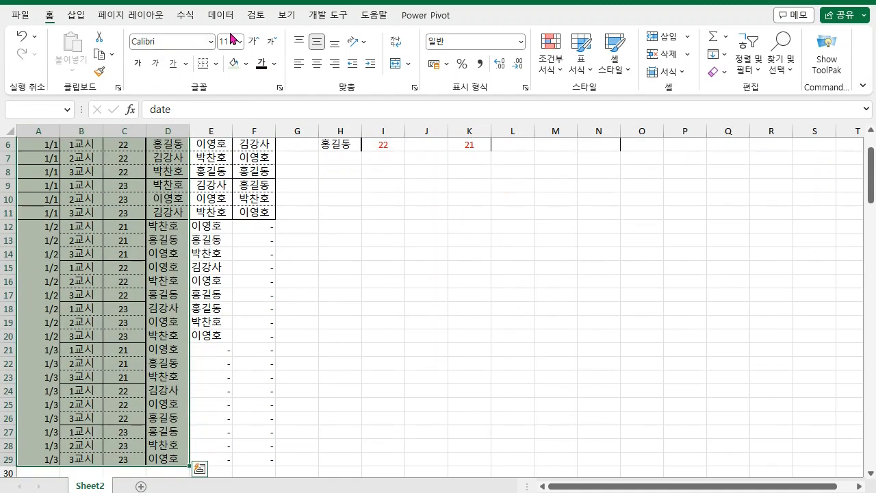
{"action": "scroll", "coordinate": [224, 221], "scroll_direction": "up", "scroll_amount": 2}
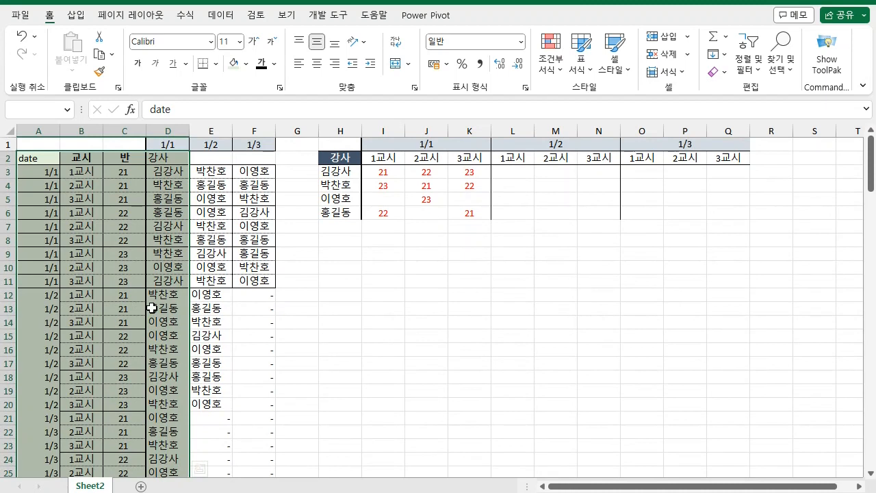
{"action": "left_click", "coordinate": [77, 15]}
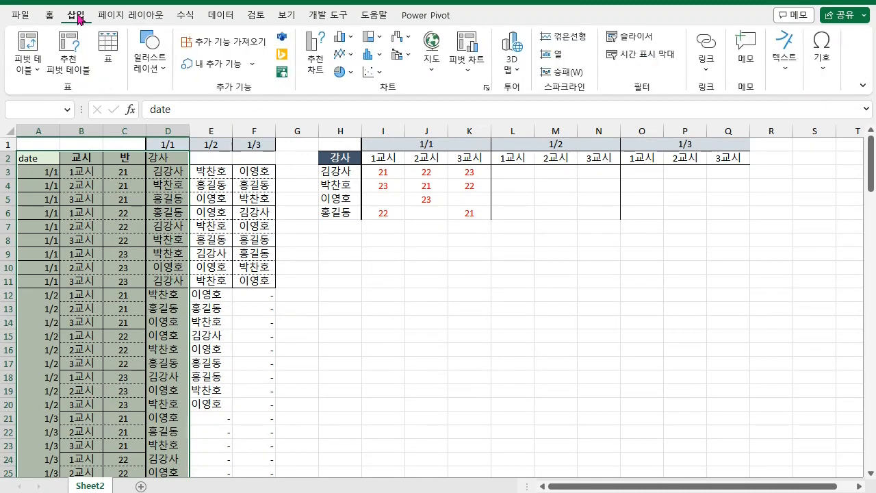
{"action": "left_click", "coordinate": [28, 50]}
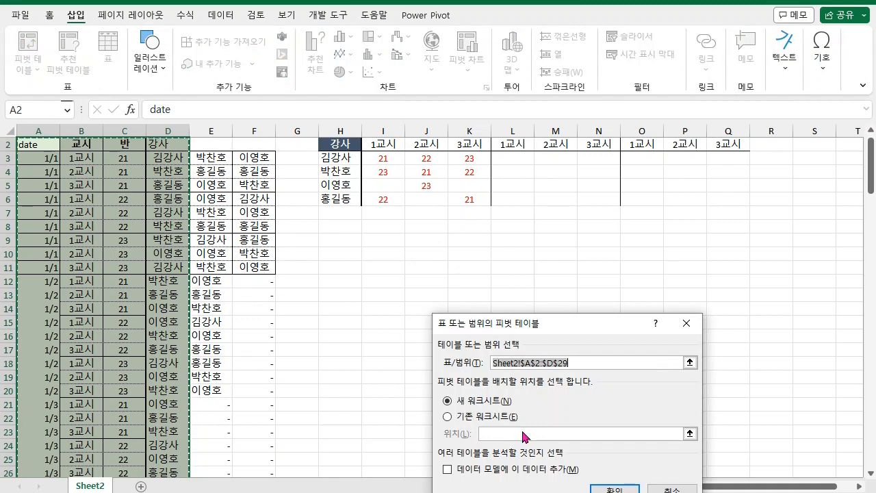
{"action": "left_click", "coordinate": [473, 416]}
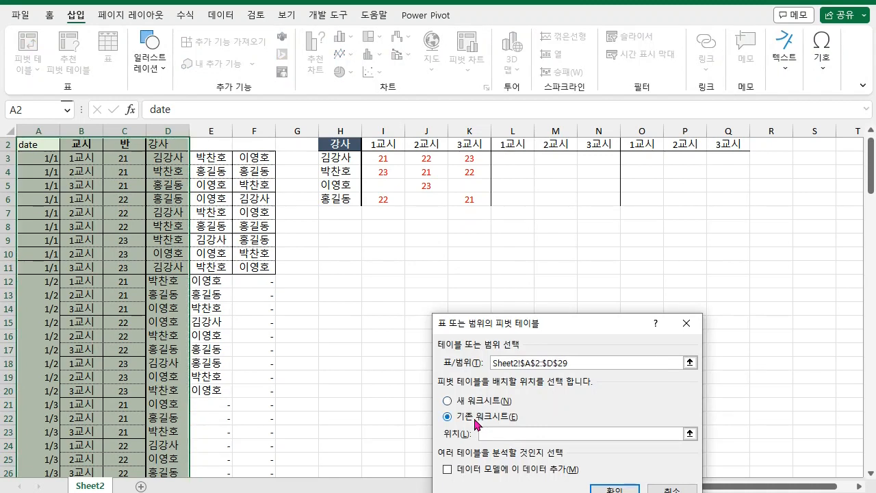
{"action": "left_click", "coordinate": [343, 254]}
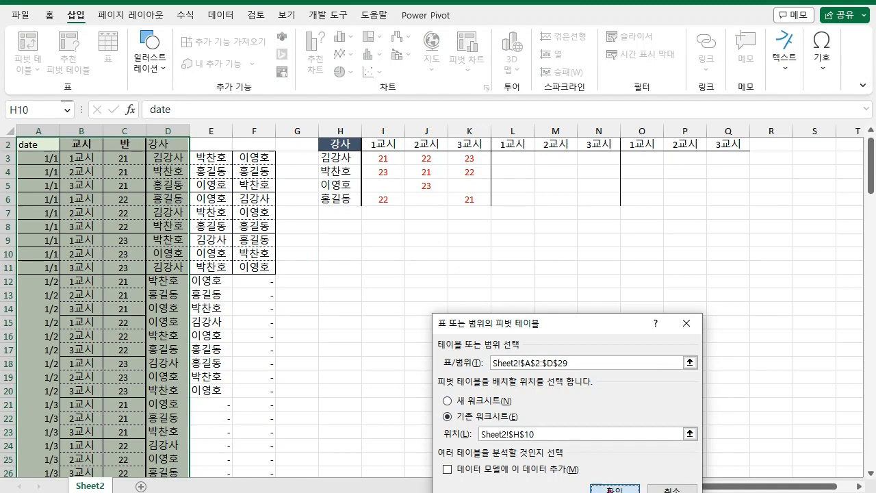
{"action": "left_click", "coordinate": [615, 488]}
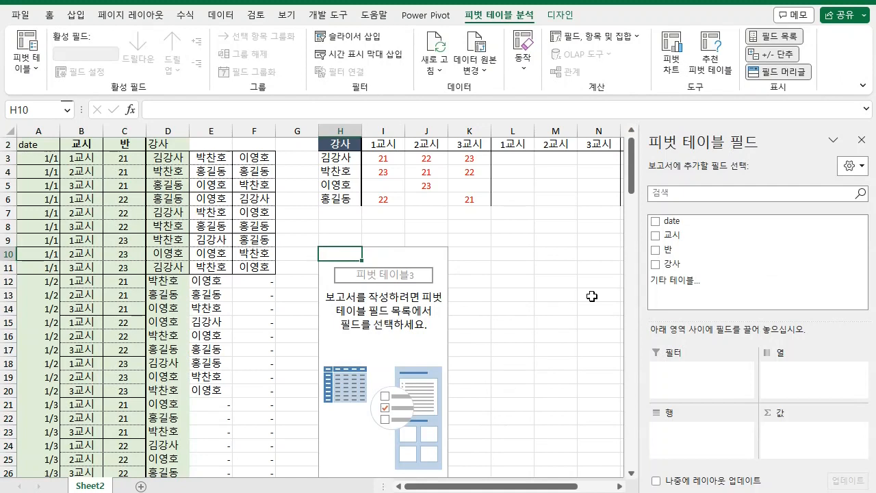
Lay out the pivot table with 강사 as rows, date and 교시 as columns, and 반 as the summed value.
{"action": "left_click_drag", "start_coordinate": [678, 267], "coordinate": [701, 445]}
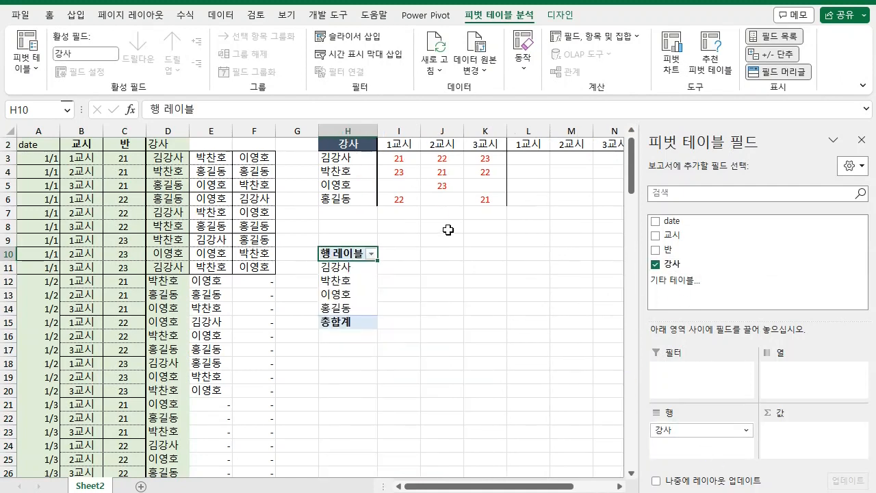
{"action": "scroll", "coordinate": [441, 216], "scroll_direction": "up", "scroll_amount": 1}
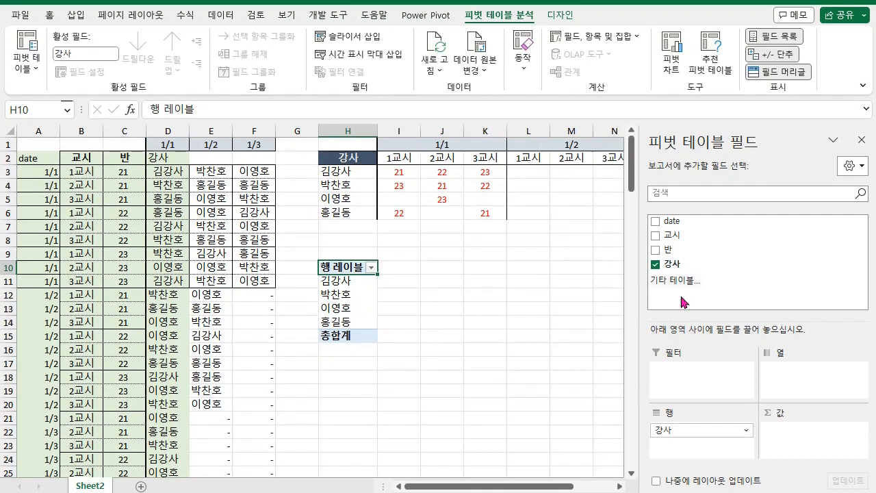
{"action": "left_click_drag", "start_coordinate": [674, 223], "coordinate": [788, 373]}
{"action": "left_click_drag", "start_coordinate": [676, 241], "coordinate": [801, 387]}
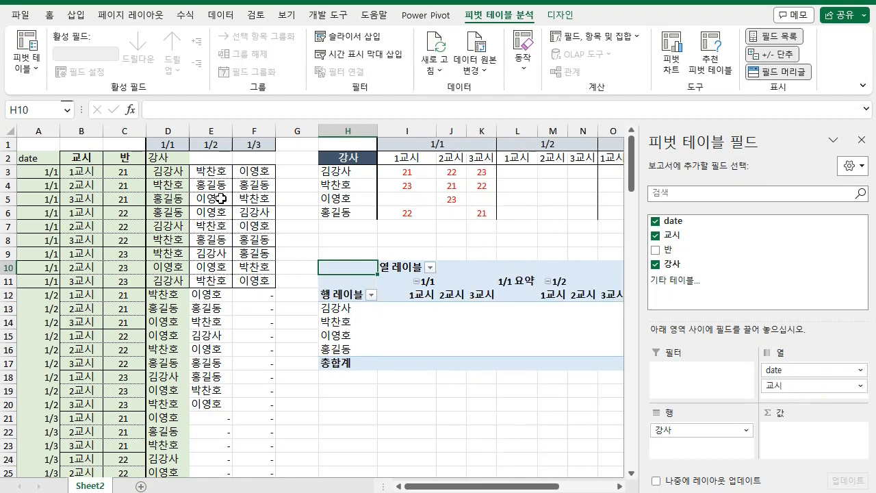
{"action": "left_click_drag", "start_coordinate": [673, 251], "coordinate": [797, 430]}
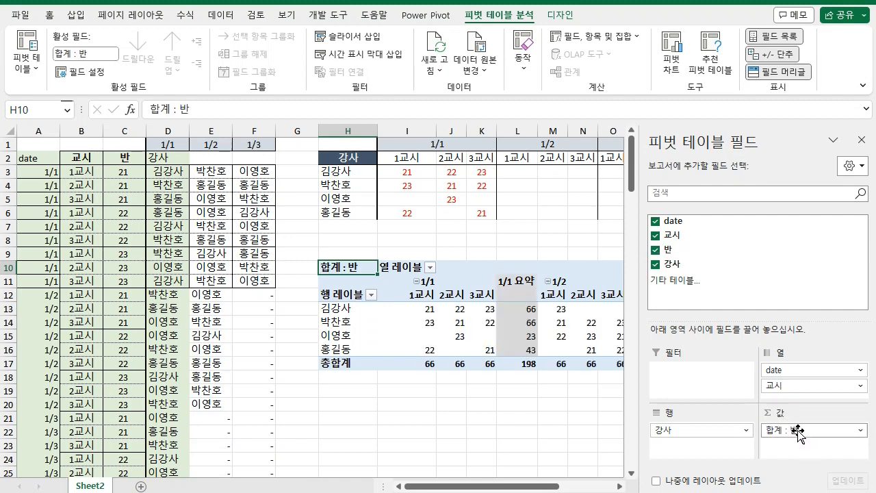
Compare the pivot table's 1/1 class values in I13:K16 with the manually filled schedule above.
{"action": "left_click", "coordinate": [551, 429]}
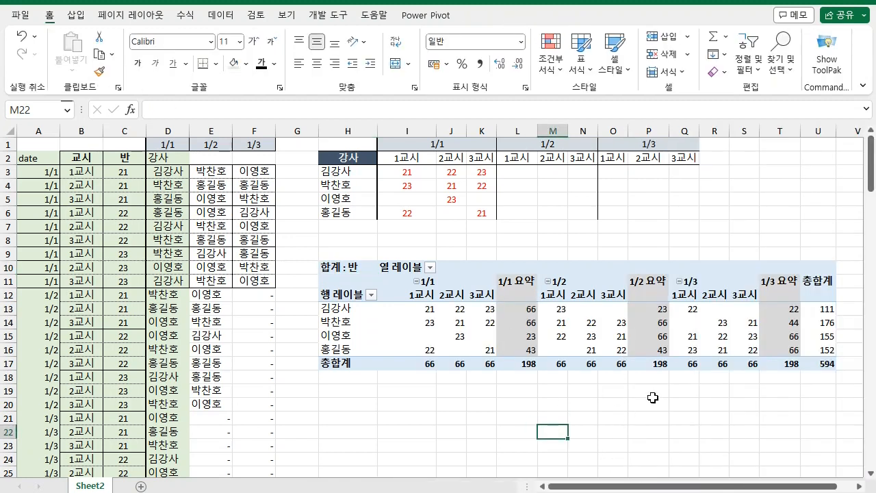
{"action": "scroll", "coordinate": [568, 417], "scroll_direction": "right", "scroll_amount": 1}
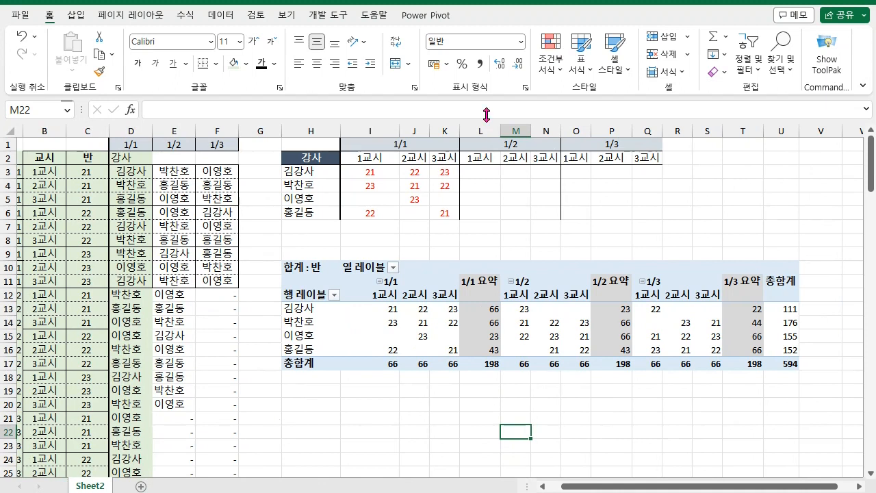
{"action": "left_click", "coordinate": [405, 303]}
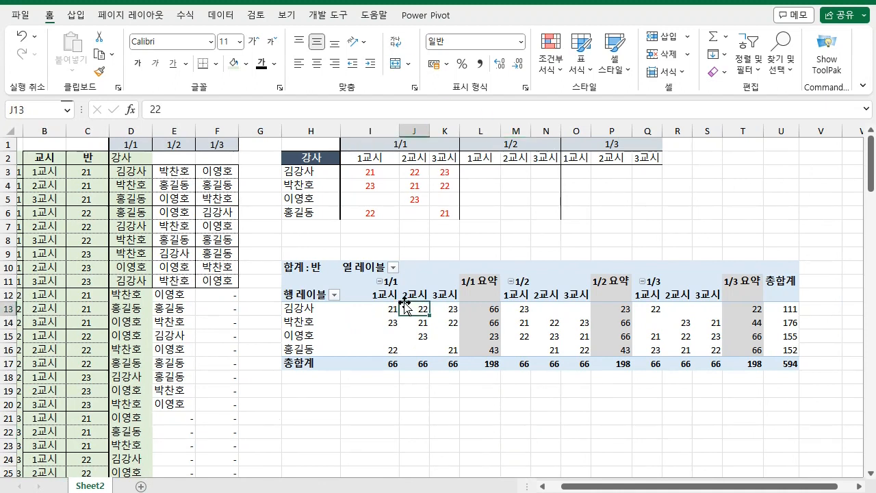
{"action": "left_click_drag", "start_coordinate": [387, 309], "coordinate": [439, 344]}
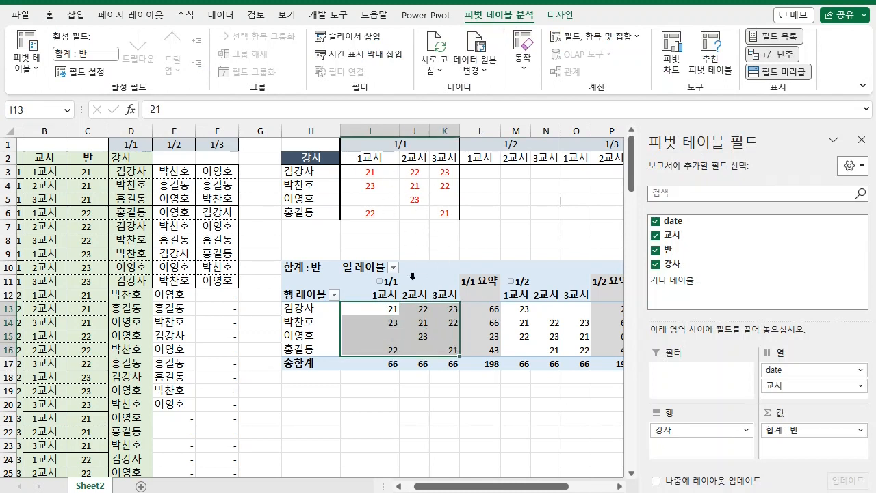
{"action": "left_click", "coordinate": [493, 208]}
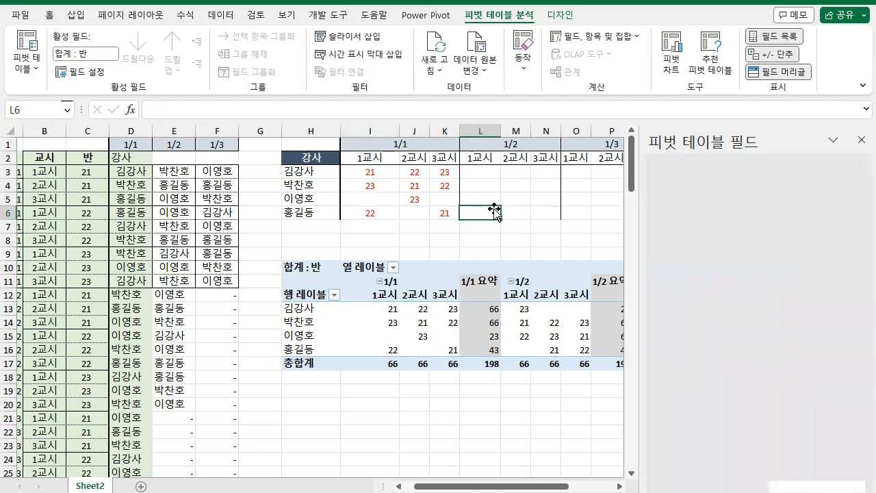
Turn off the pivot table's subtotals and its grand totals for both rows and columns.
{"action": "left_click", "coordinate": [418, 267]}
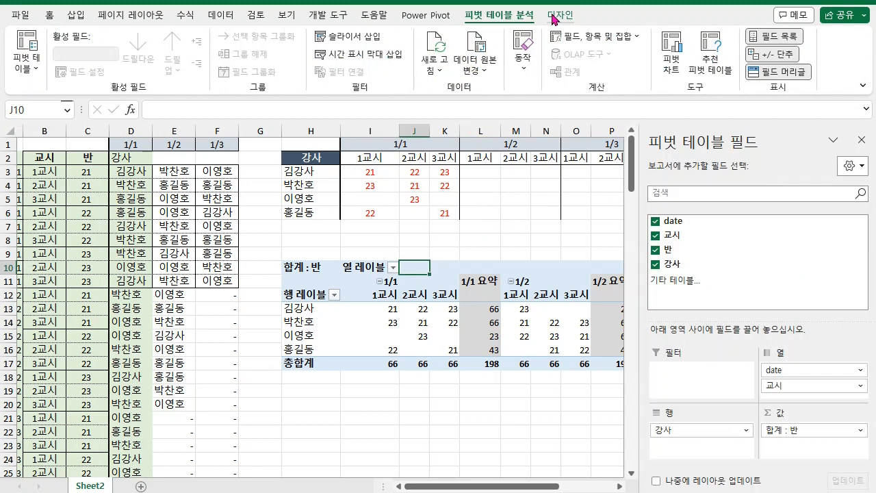
{"action": "left_click", "coordinate": [556, 16]}
{"action": "left_click", "coordinate": [33, 69]}
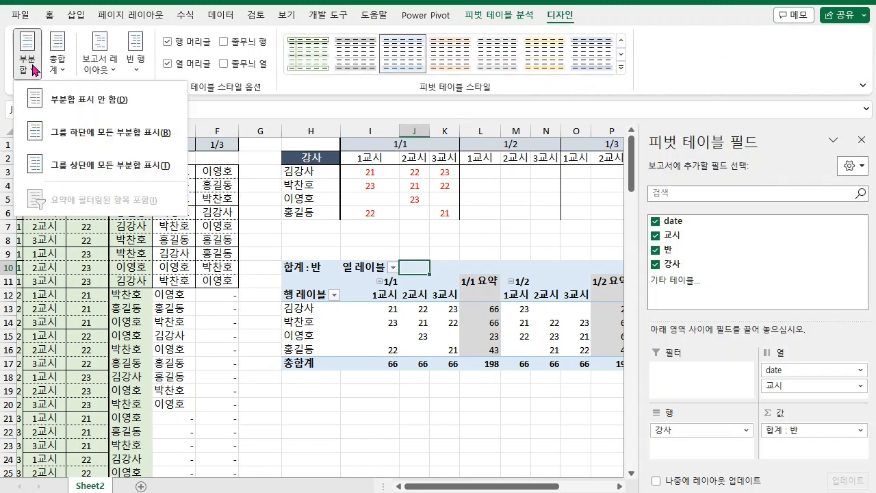
{"action": "left_click", "coordinate": [55, 94]}
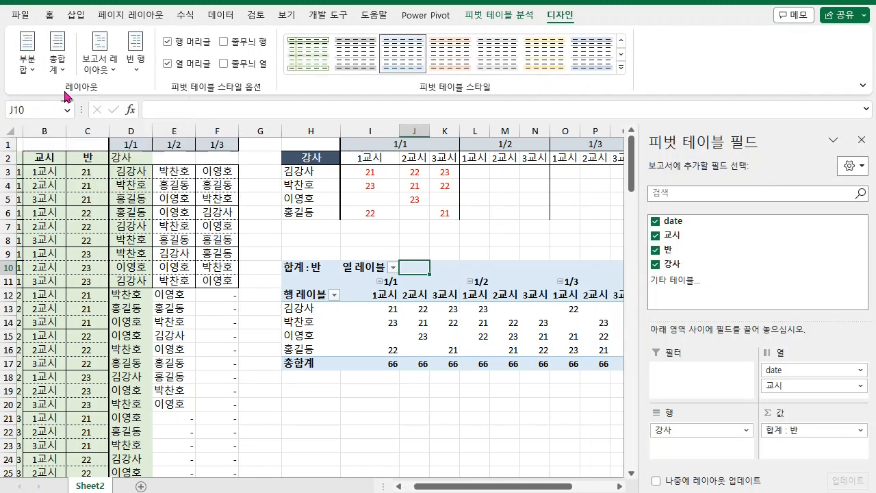
{"action": "left_click", "coordinate": [64, 74]}
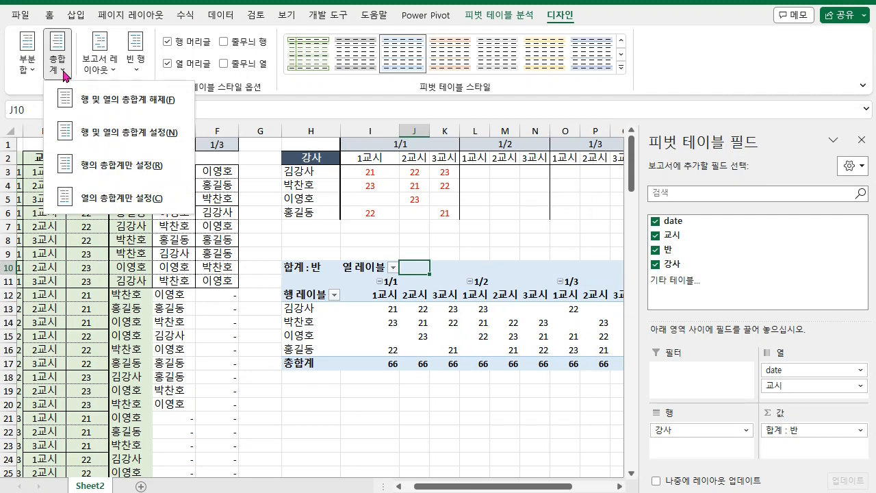
{"action": "left_click", "coordinate": [97, 103]}
{"action": "left_click", "coordinate": [381, 394]}
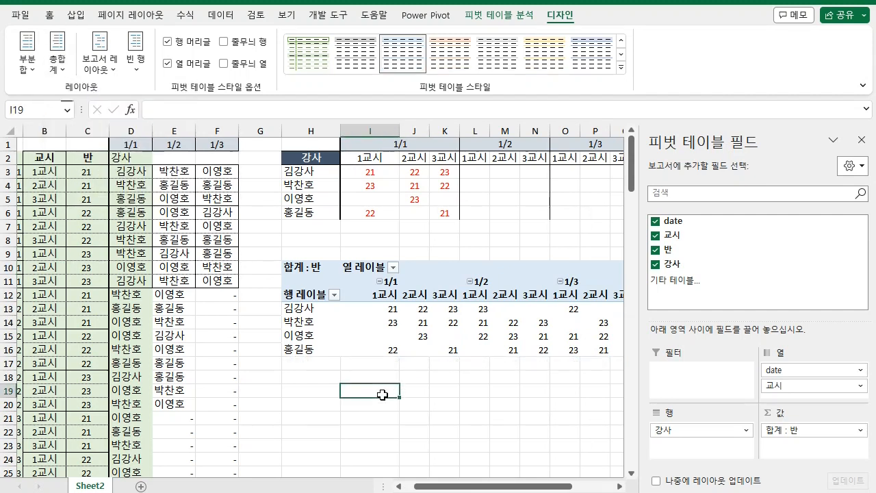
Copy the pivot values for 1/2 and 1/3 from L13:Q16 and paste them as values into the schedule at L3.
{"action": "left_click_drag", "start_coordinate": [343, 309], "coordinate": [401, 353]}
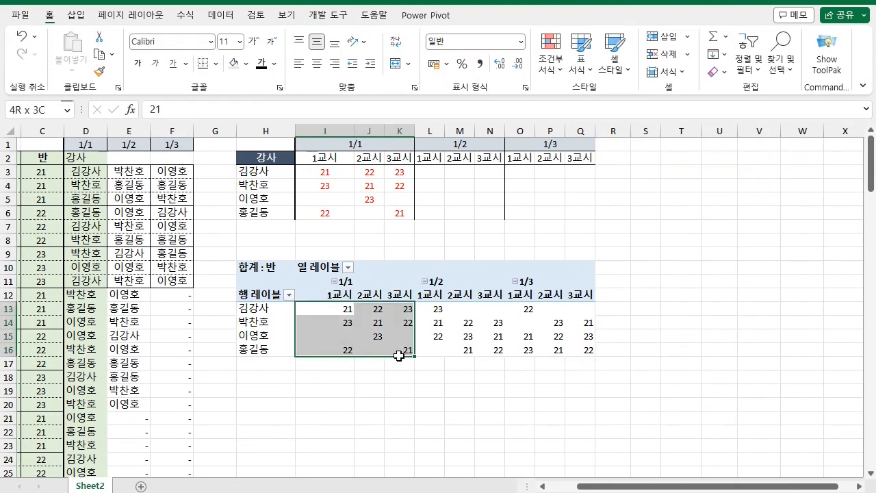
{"action": "left_click_drag", "start_coordinate": [434, 308], "coordinate": [573, 350]}
{"action": "key", "text": "ctrl+c"}
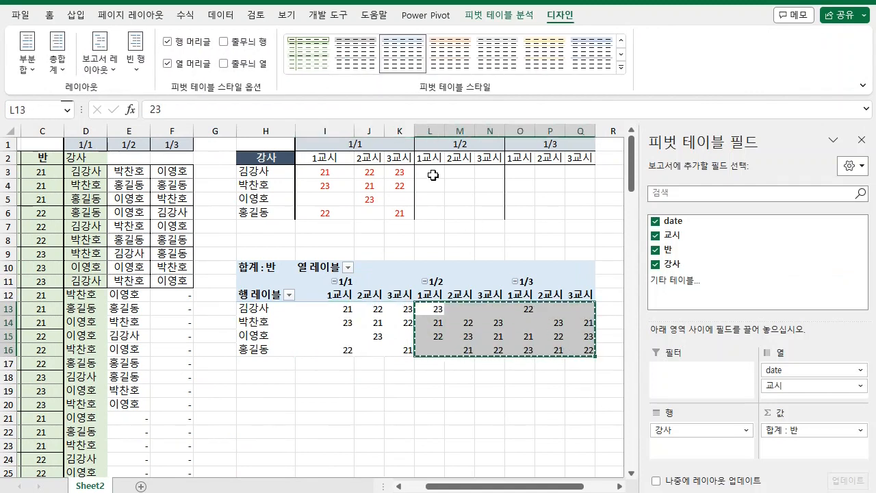
{"action": "left_click", "coordinate": [430, 173]}
{"action": "left_click", "coordinate": [72, 70]}
{"action": "left_click", "coordinate": [66, 174]}
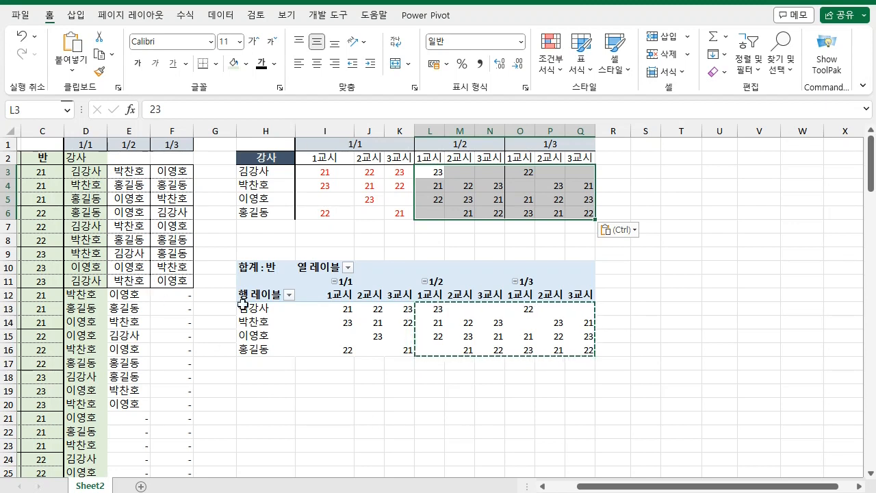
Review the flat list down to row 29 alongside the pivot table and the filled instructor schedule.
{"action": "scroll", "coordinate": [204, 386], "scroll_direction": "left", "scroll_amount": 1}
{"action": "scroll", "coordinate": [204, 386], "scroll_direction": "left", "scroll_amount": 2}
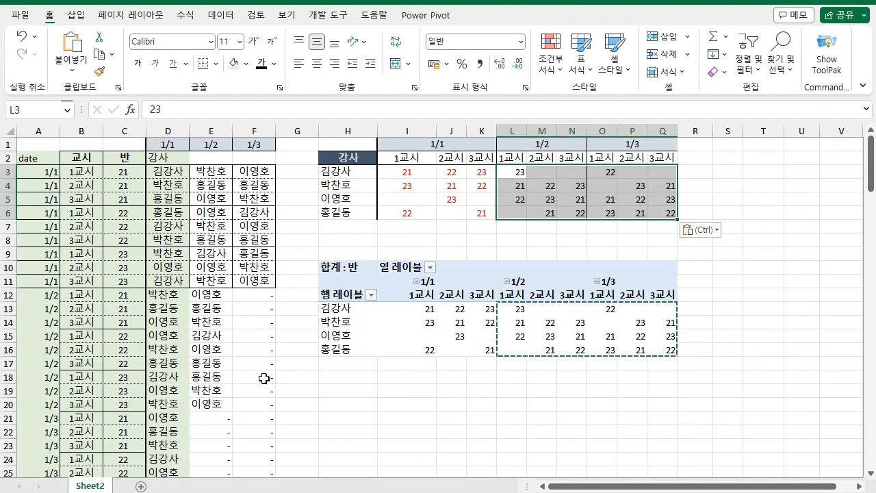
{"action": "scroll", "coordinate": [263, 378], "scroll_direction": "down", "scroll_amount": 1}
{"action": "scroll", "coordinate": [264, 377], "scroll_direction": "up", "scroll_amount": 1}
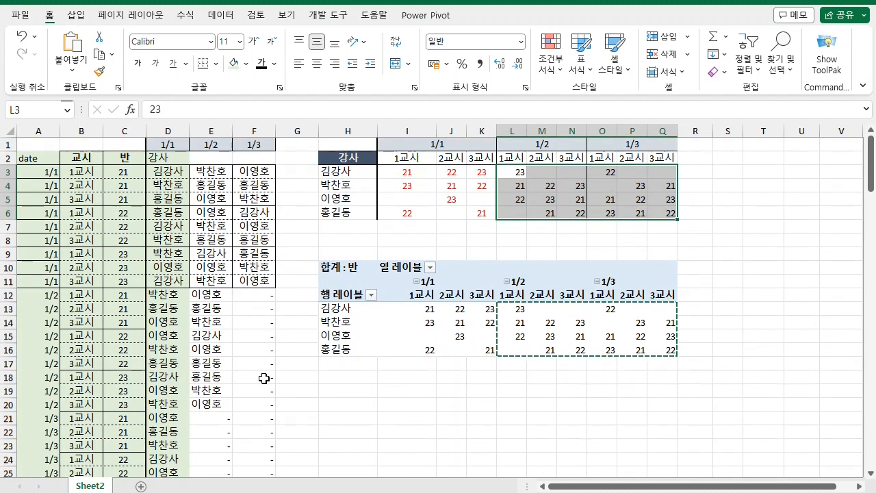
{"action": "scroll", "coordinate": [264, 378], "scroll_direction": "down", "scroll_amount": 4}
{"action": "scroll", "coordinate": [264, 377], "scroll_direction": "down", "scroll_amount": 2}
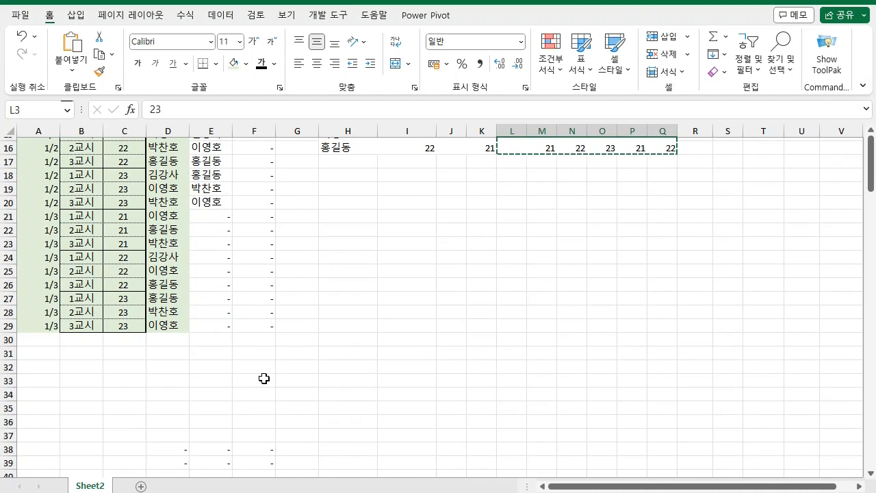
{"action": "scroll", "coordinate": [264, 378], "scroll_direction": "up", "scroll_amount": 5}
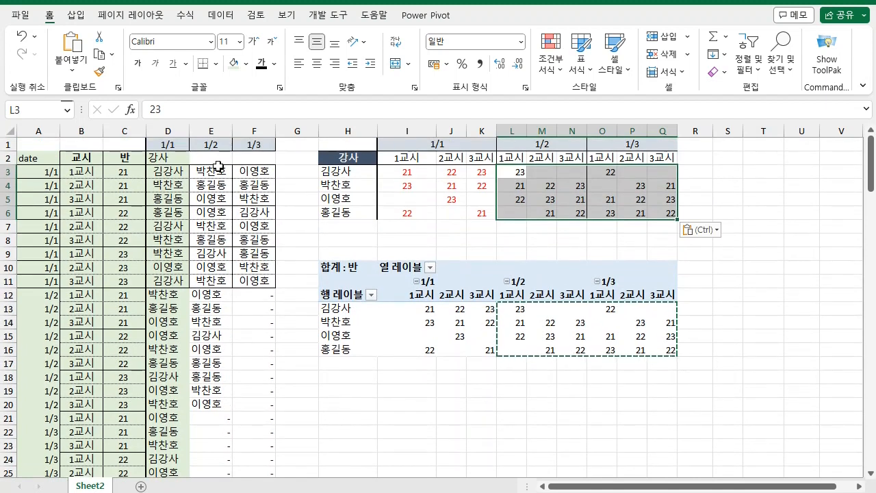
{"action": "scroll", "coordinate": [217, 168], "scroll_direction": "down", "scroll_amount": 3}
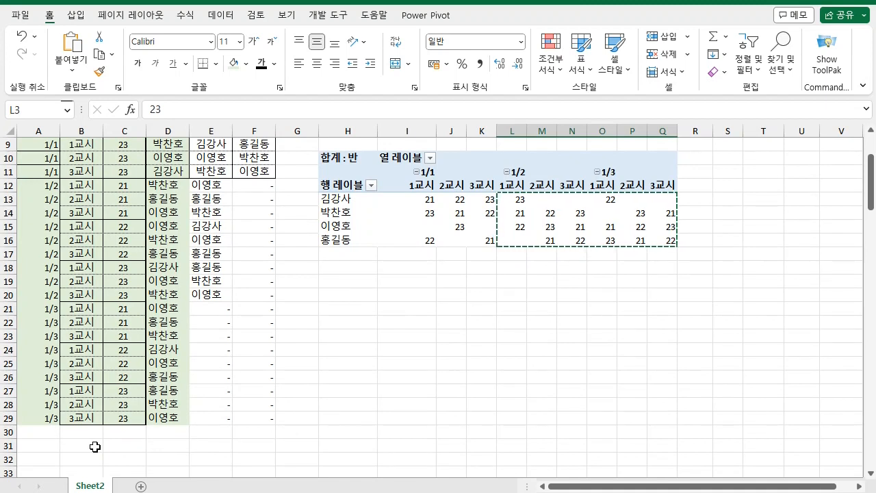
{"action": "key", "text": "ctrl+v"}
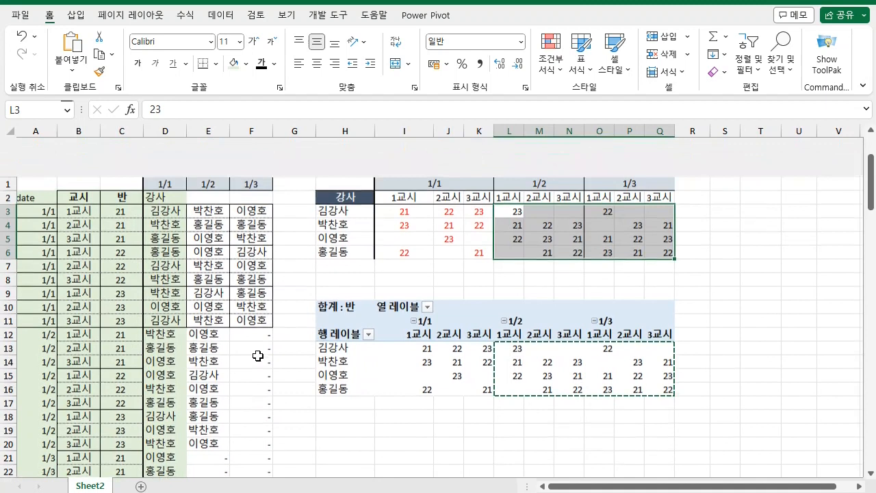